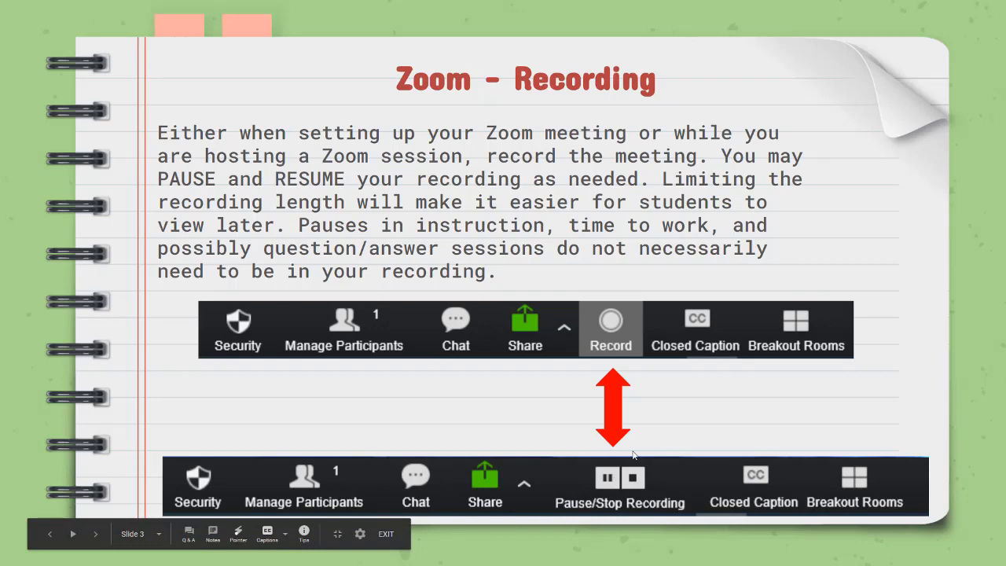
- Go through the Zoom recording slides up to the finished recording's file path and exit the slideshow
{"action": "left_click", "coordinate": [633, 455]}
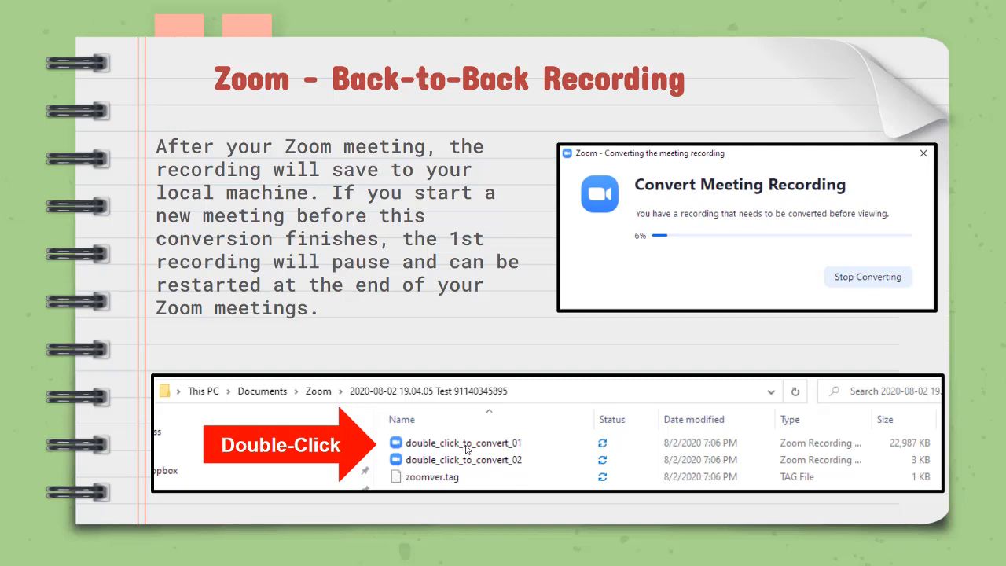
{"action": "left_click", "coordinate": [543, 479]}
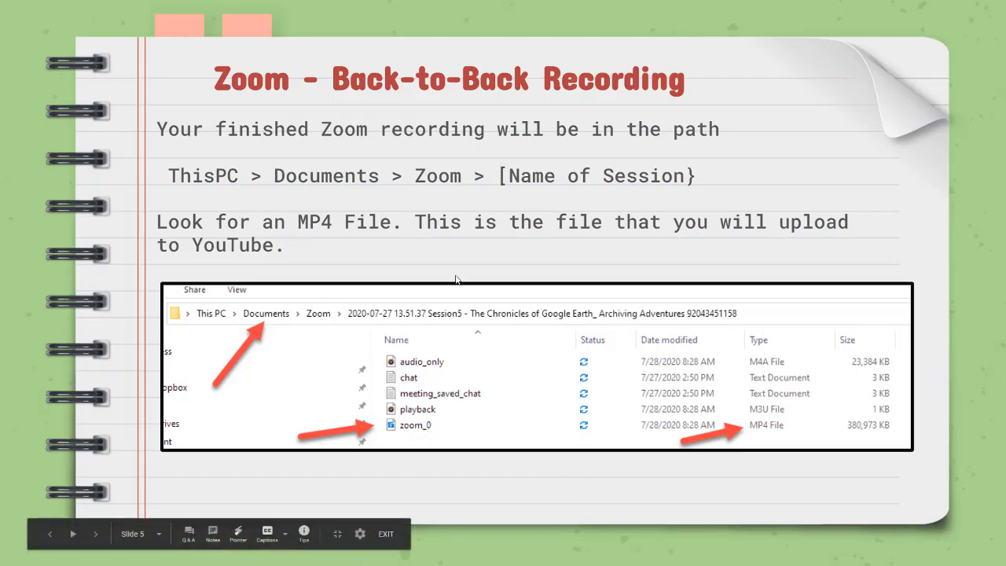
{"action": "key", "text": "Escape"}
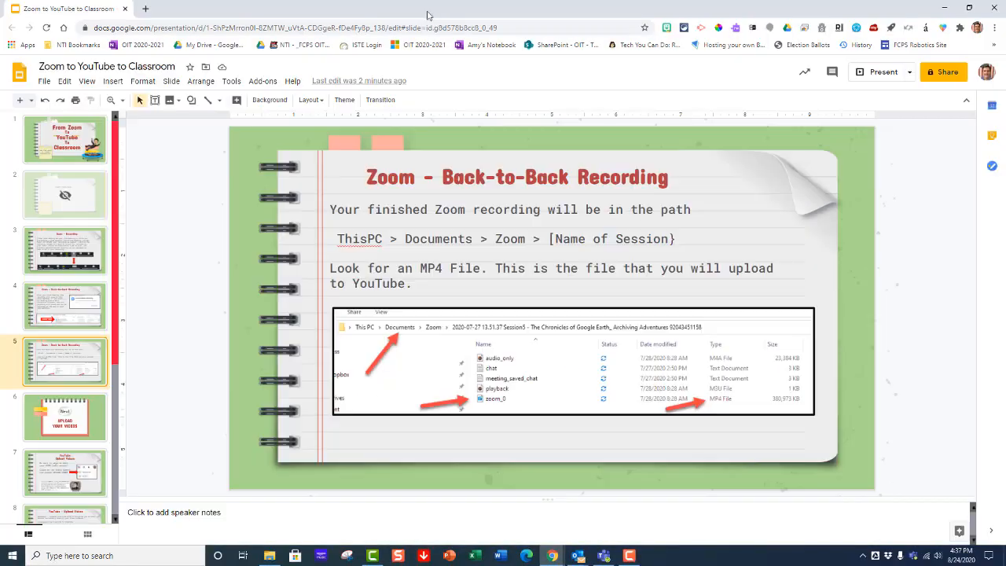
- In File Explorer's Zoom folder, inspect the unconverted Canvas Next Steps - Tuesday PM recording and open the Troubleshooting Google Classroom example folder
{"action": "left_click_drag", "start_coordinate": [429, 14], "coordinate": [1004, 48]}
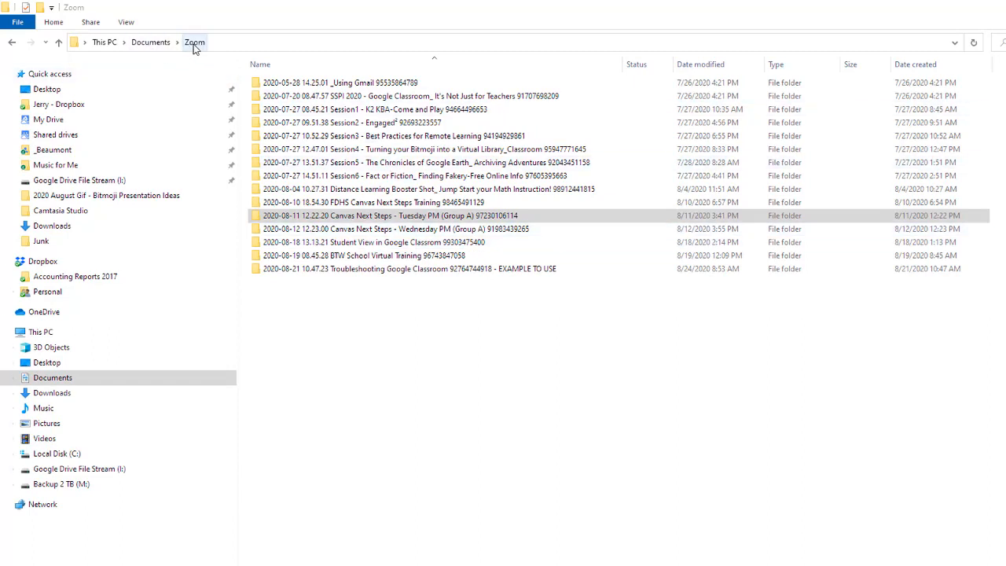
{"action": "double_click", "coordinate": [401, 217]}
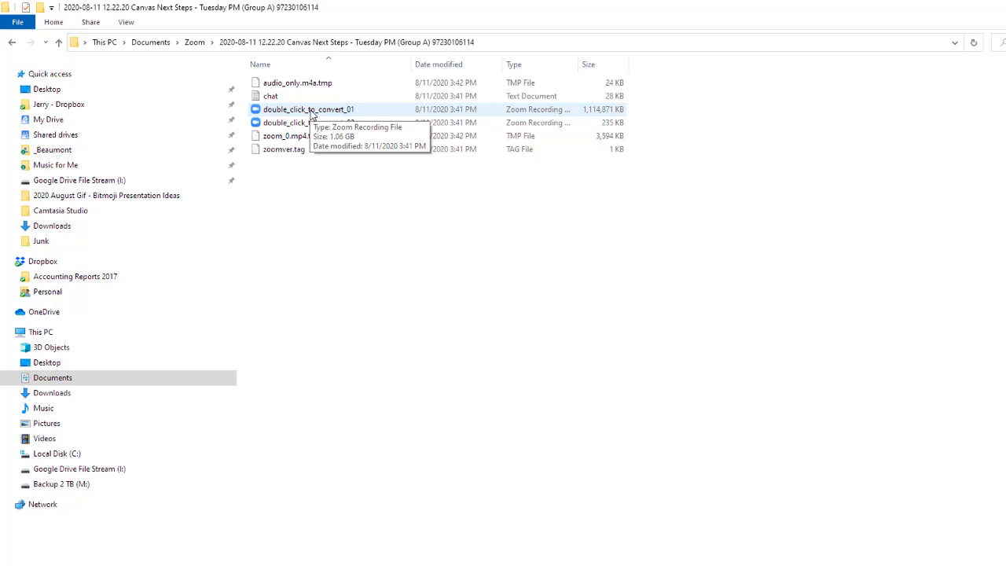
{"action": "left_click", "coordinate": [195, 42]}
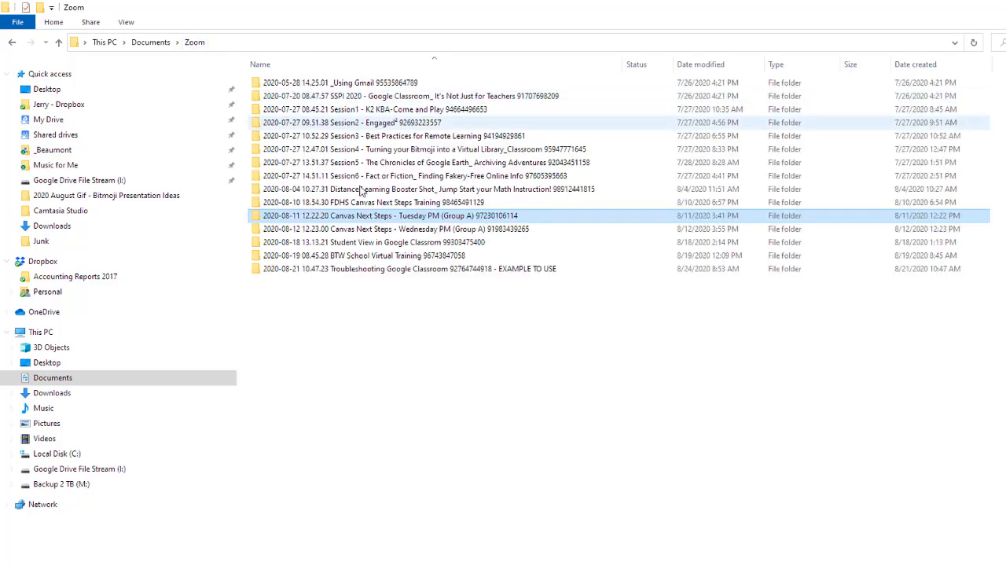
{"action": "double_click", "coordinate": [385, 271]}
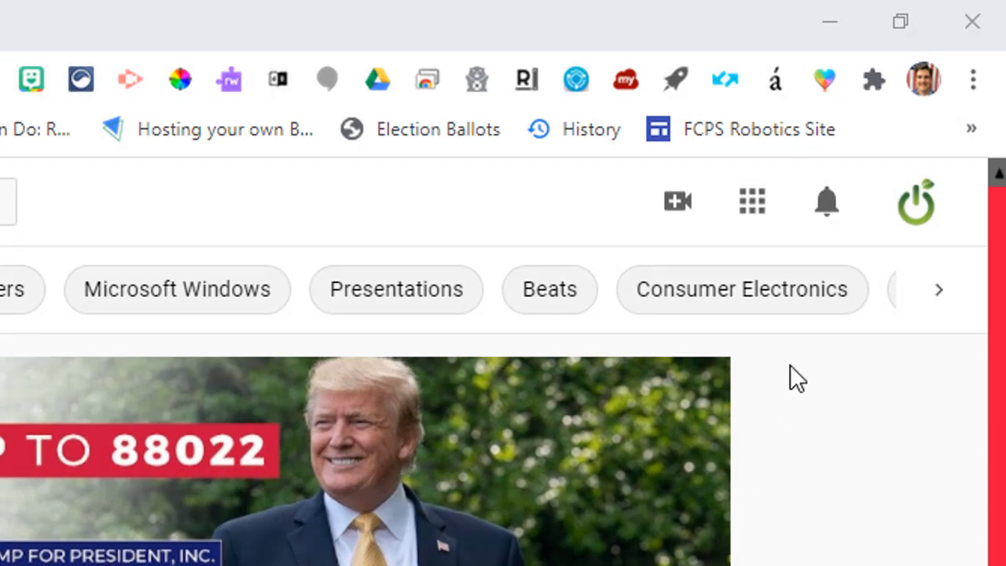
- Check which account is signed in to YouTube and start a video upload
{"action": "left_click", "coordinate": [920, 220]}
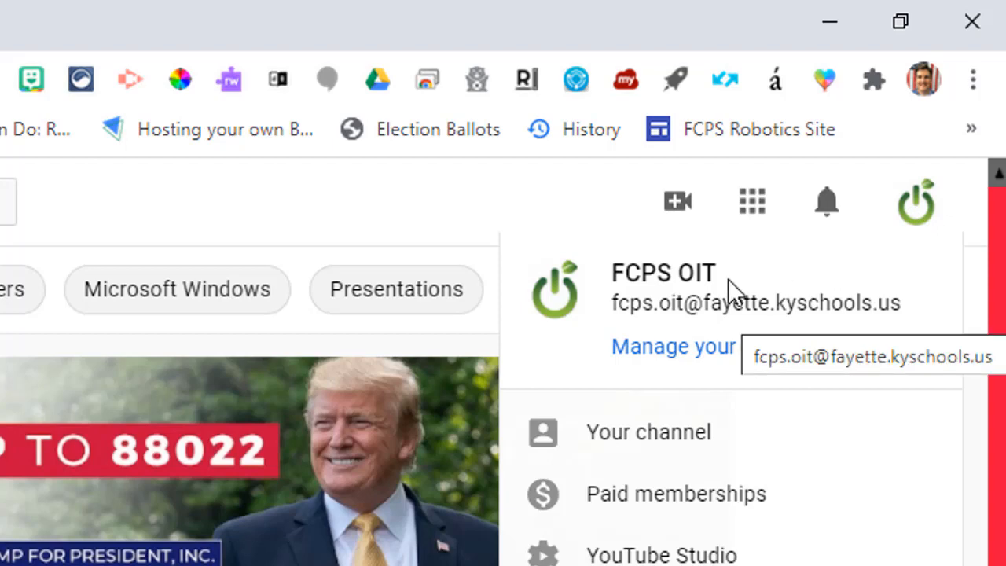
{"action": "left_click", "coordinate": [552, 206]}
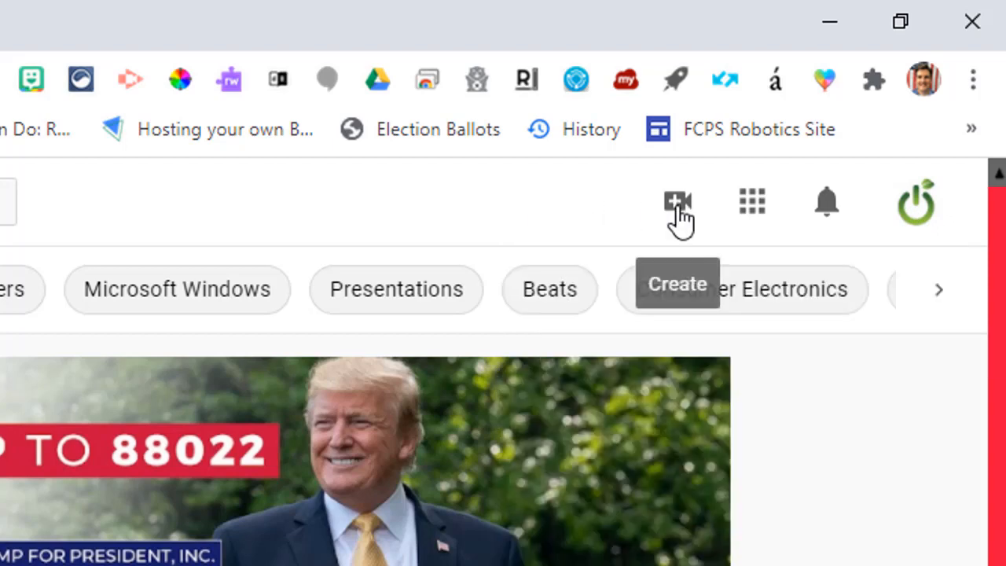
{"action": "left_click", "coordinate": [676, 210]}
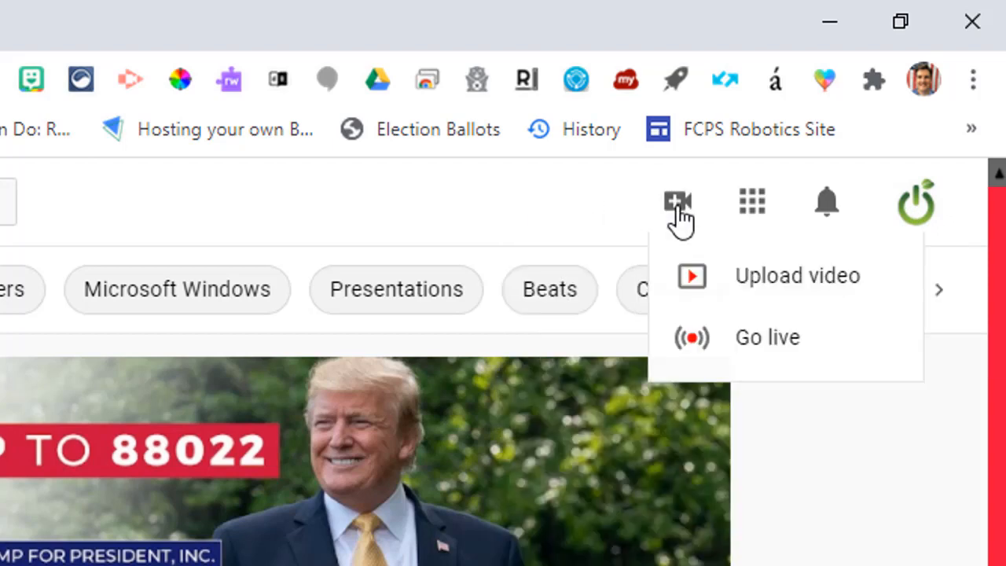
{"action": "left_click", "coordinate": [705, 294]}
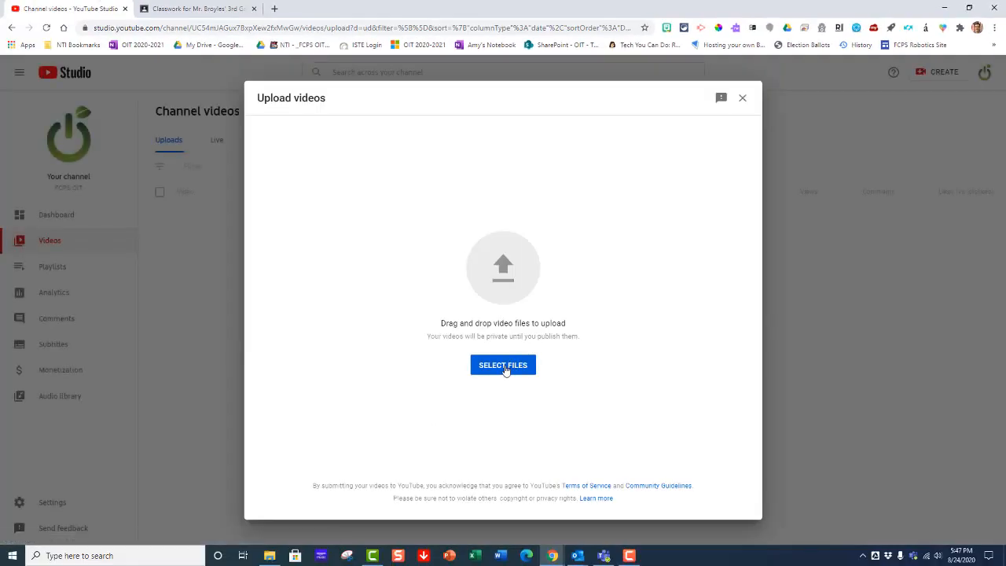
- Choose the zoom_0 MP4 for upload from the Troubleshooting Google Classroom example folder in Documents > Zoom
{"action": "left_click", "coordinate": [503, 366]}
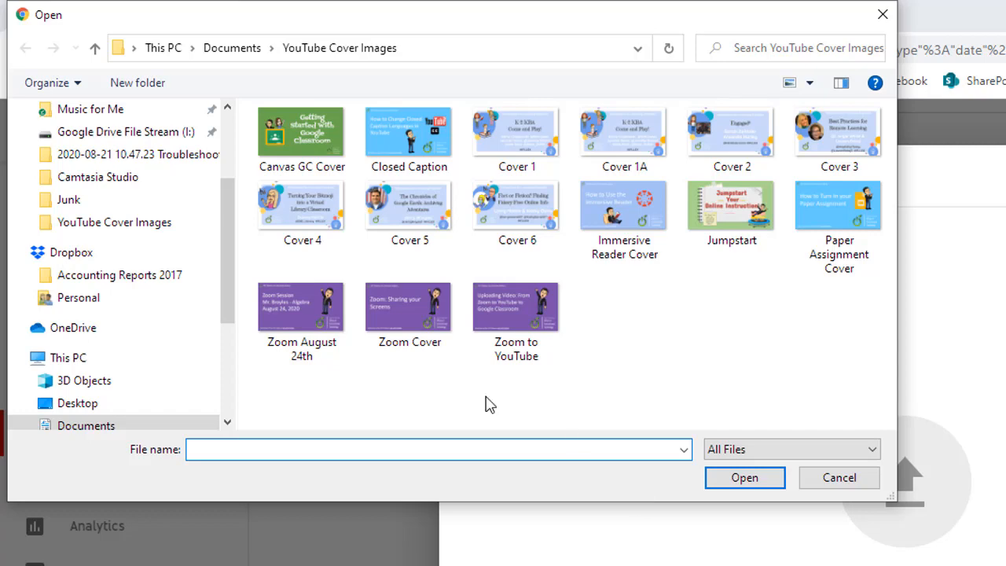
{"action": "left_click", "coordinate": [222, 235]}
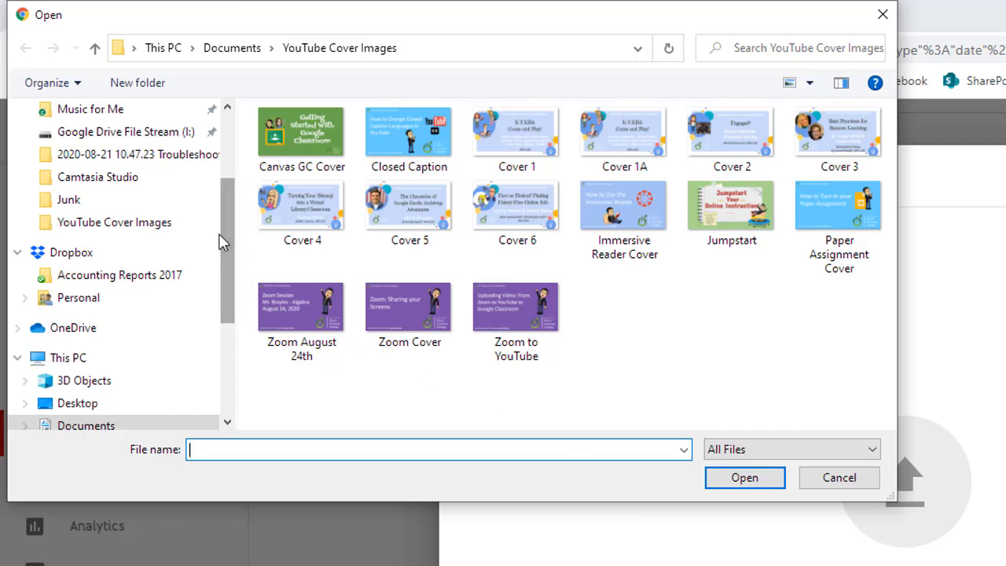
{"action": "left_click", "coordinate": [118, 424]}
{"action": "double_click", "coordinate": [313, 336]}
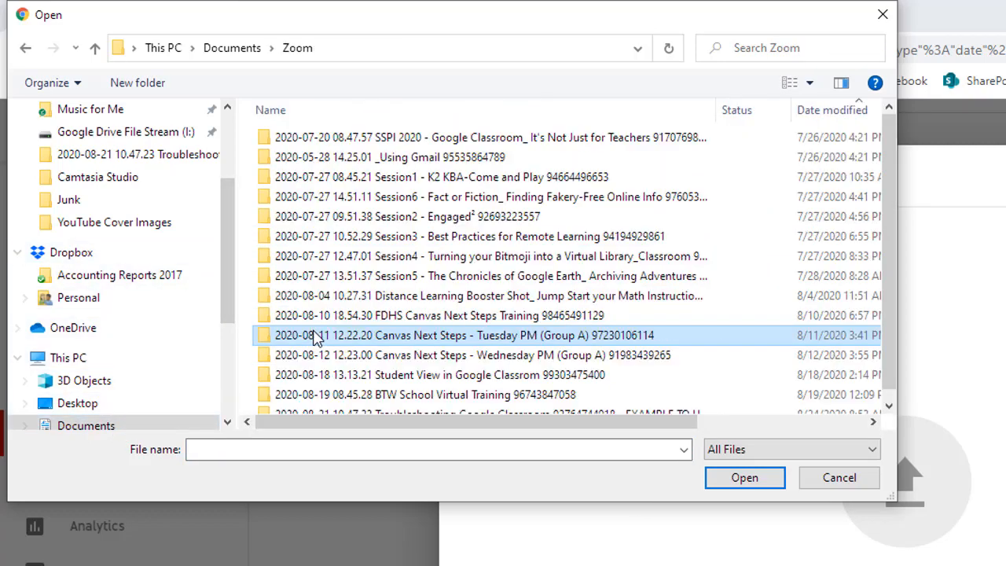
{"action": "double_click", "coordinate": [574, 403]}
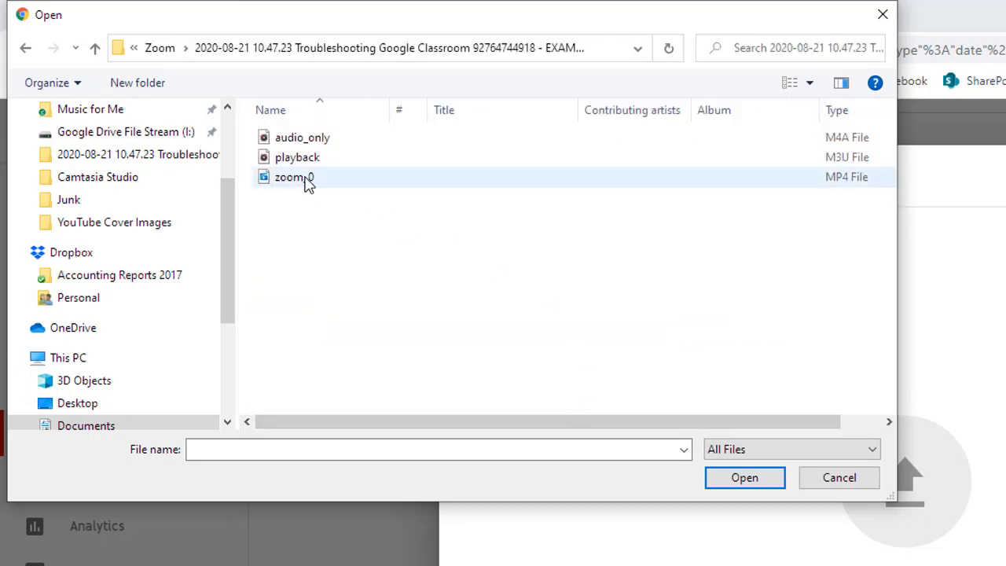
{"action": "left_click", "coordinate": [852, 179]}
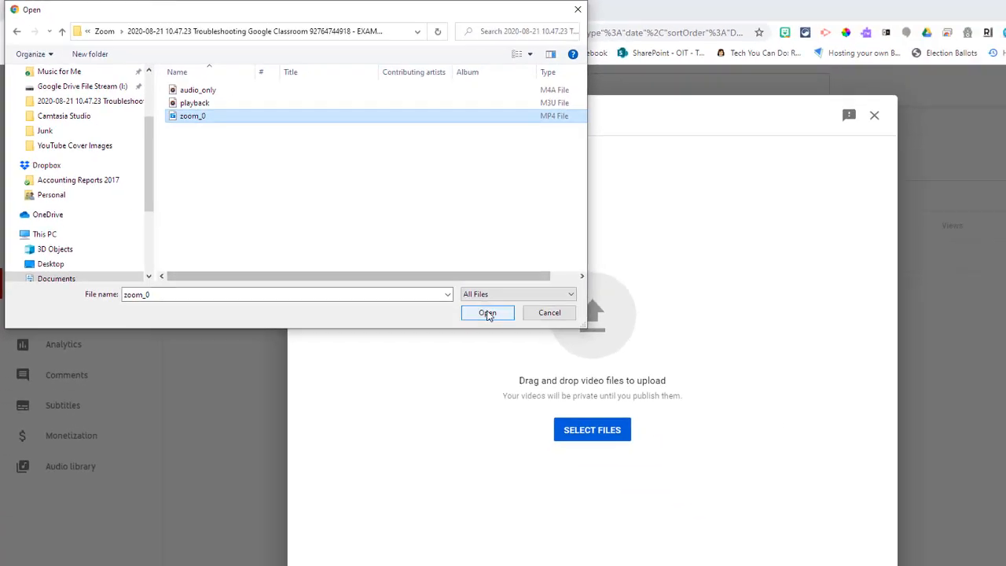
{"action": "left_click", "coordinate": [726, 466]}
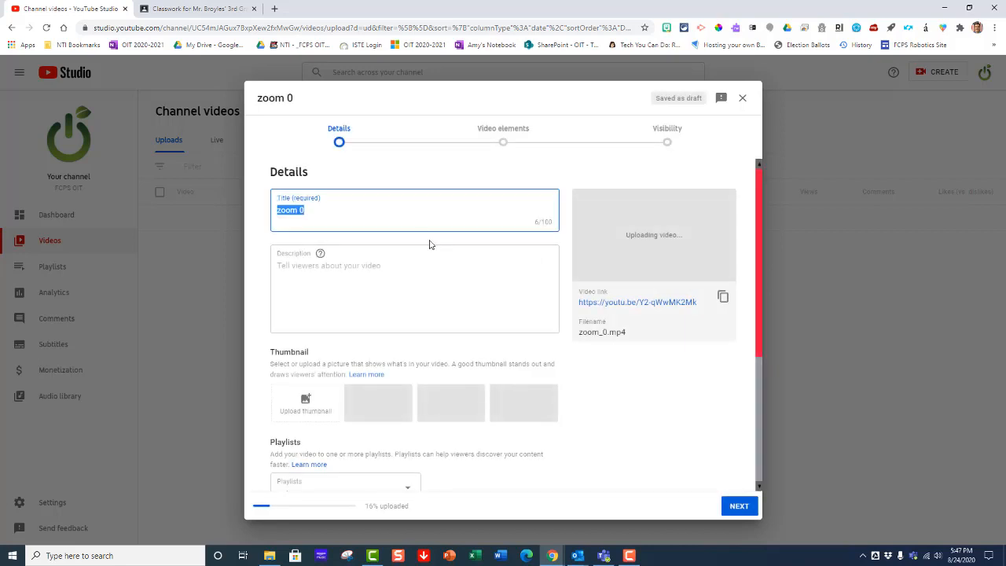
- Replace the video's title with "Session 1 - Pre-Algebra - August 24th"
{"action": "left_click", "coordinate": [327, 210]}
{"action": "key", "text": "BackSpace"}
{"action": "key", "text": "BackSpace"}
{"action": "key", "text": "BackSpace"}
{"action": "key", "text": "BackSpace"}
{"action": "key", "text": "BackSpace"}
{"action": "key", "text": "BackSpace"}
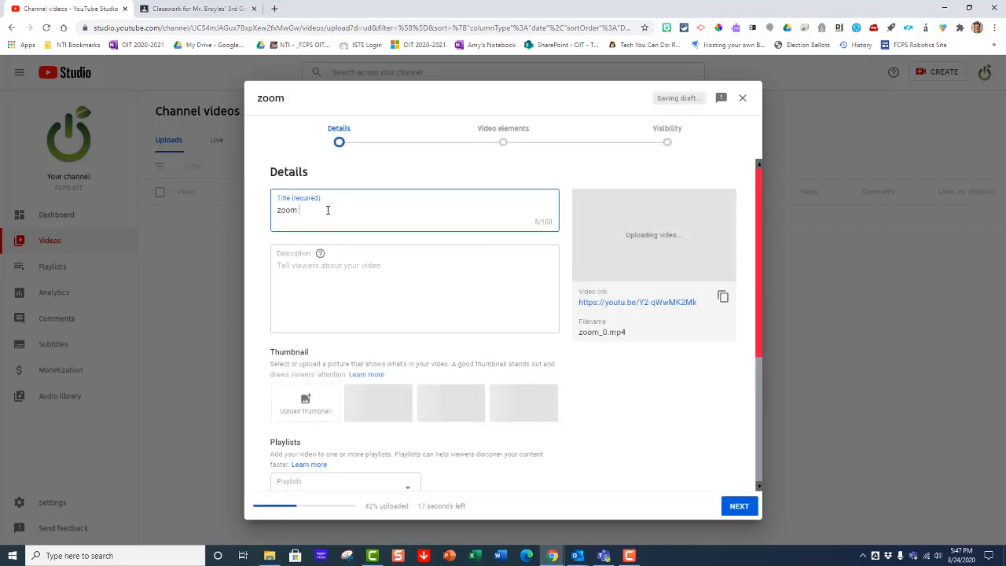
{"action": "type", "text": "Session 1 - "}
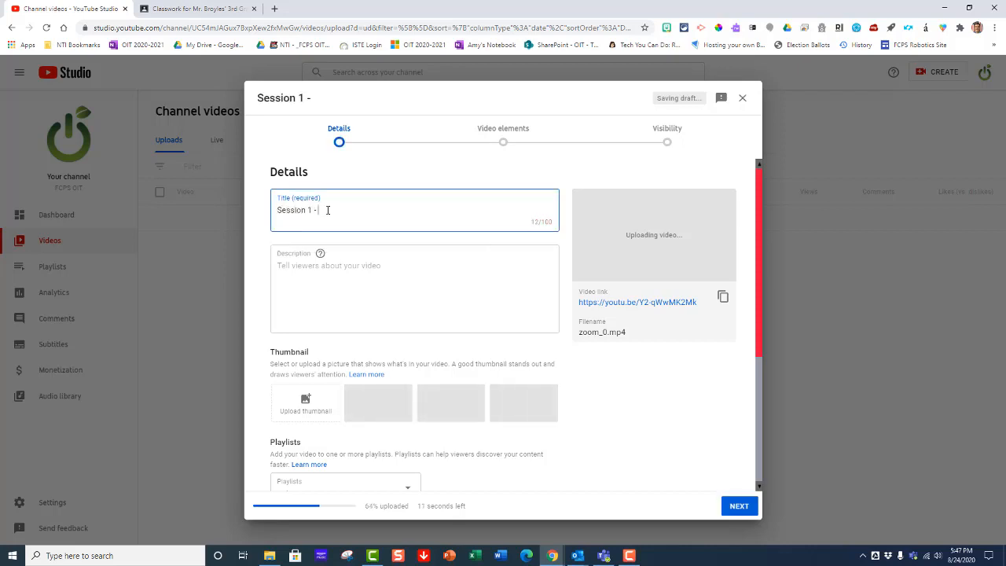
{"action": "type", "text": "Pre-AIgebra - "}
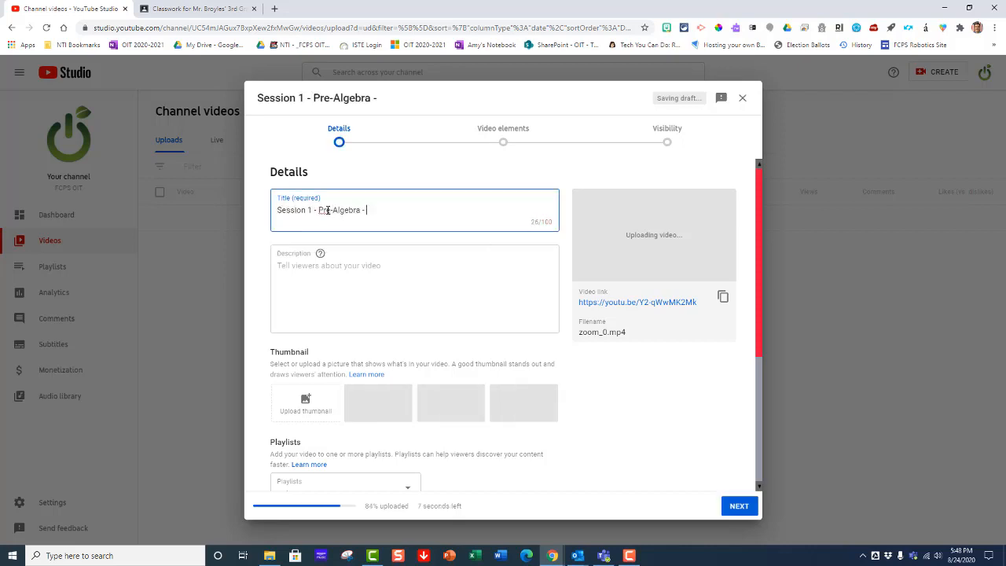
{"action": "type", "text": "August 24th"}
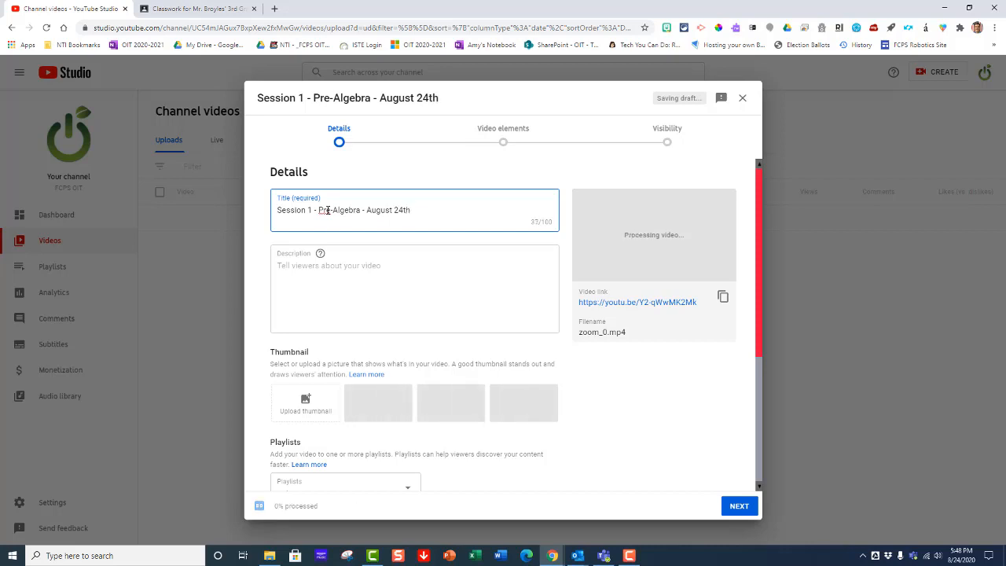
- Enter the video description "This video covers order of operations"
{"action": "left_click", "coordinate": [331, 267]}
{"action": "type", "text": "This v"}
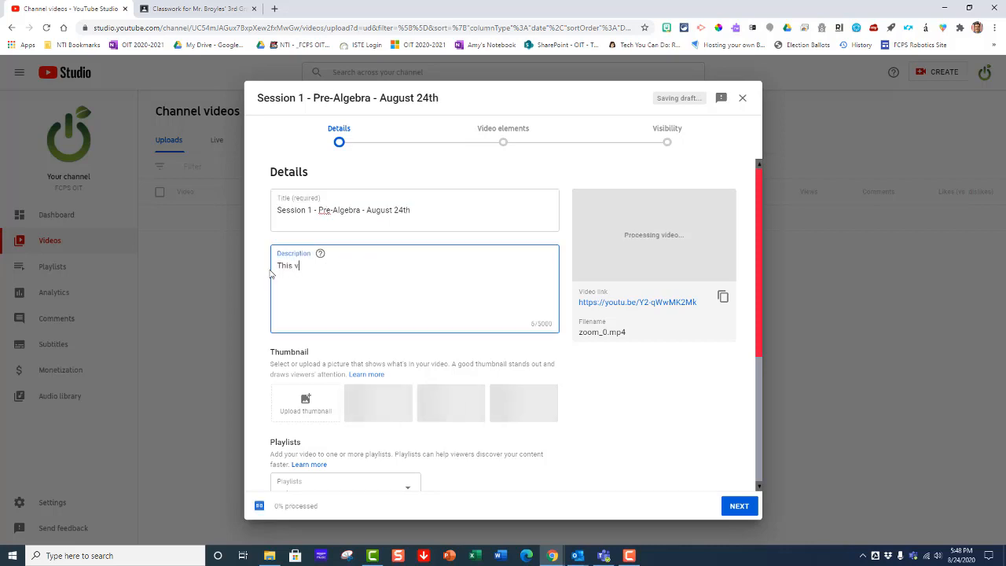
{"action": "type", "text": "ideo covers order of operations"}
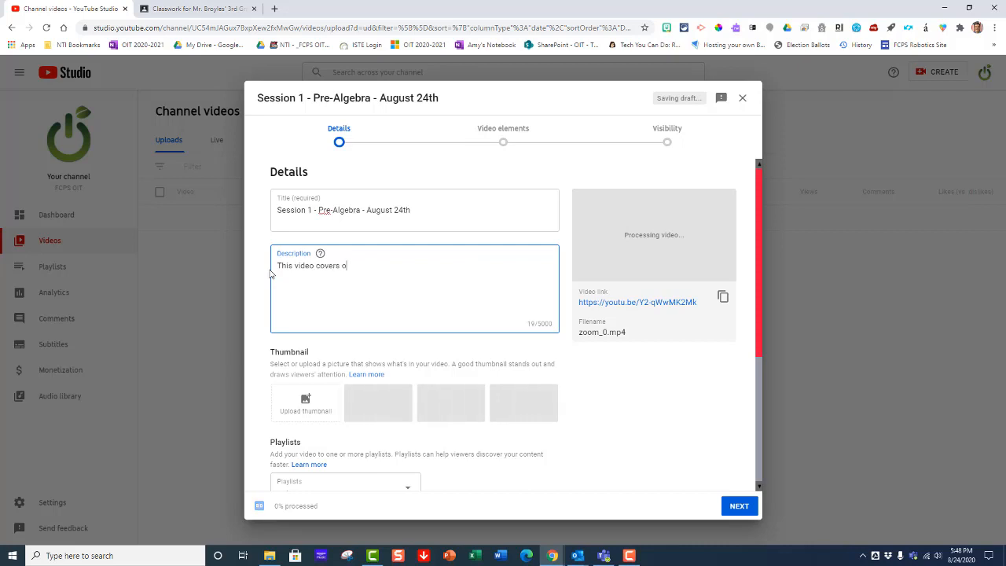
- Upload the Zoom August 24th image from the YouTube Cover Images folder in Documents as the video's thumbnail
{"action": "left_click", "coordinate": [306, 398]}
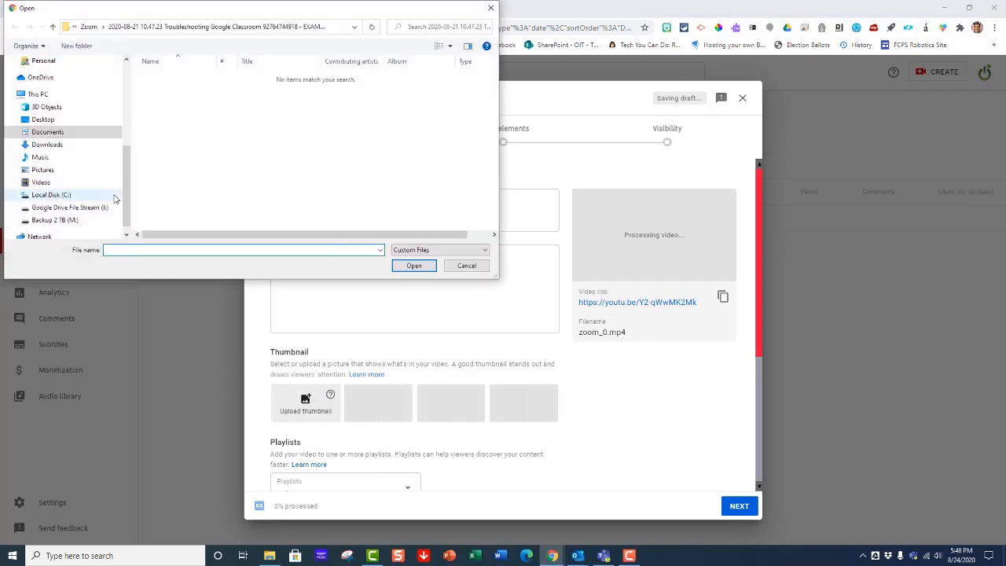
{"action": "left_click", "coordinate": [60, 133]}
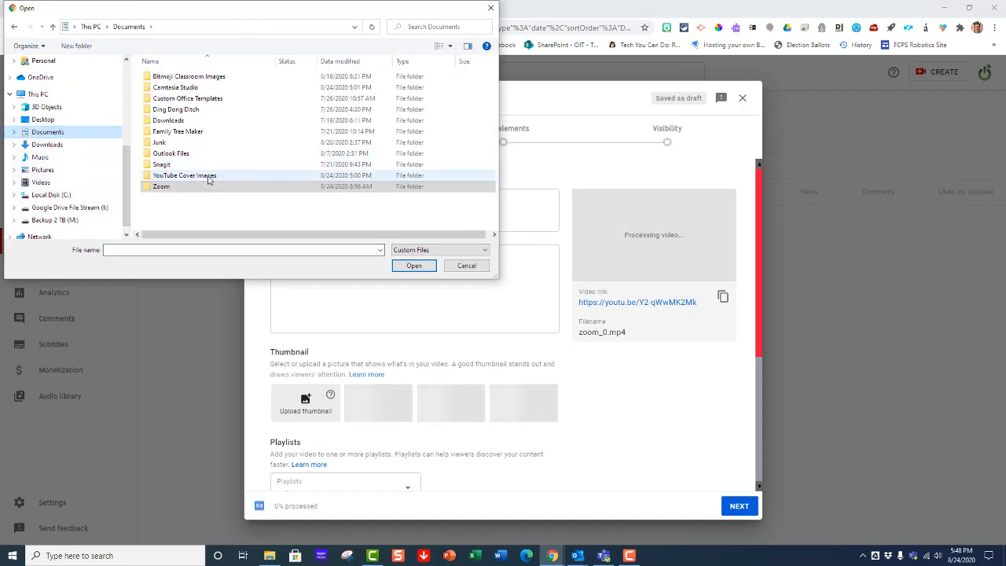
{"action": "left_click", "coordinate": [209, 180]}
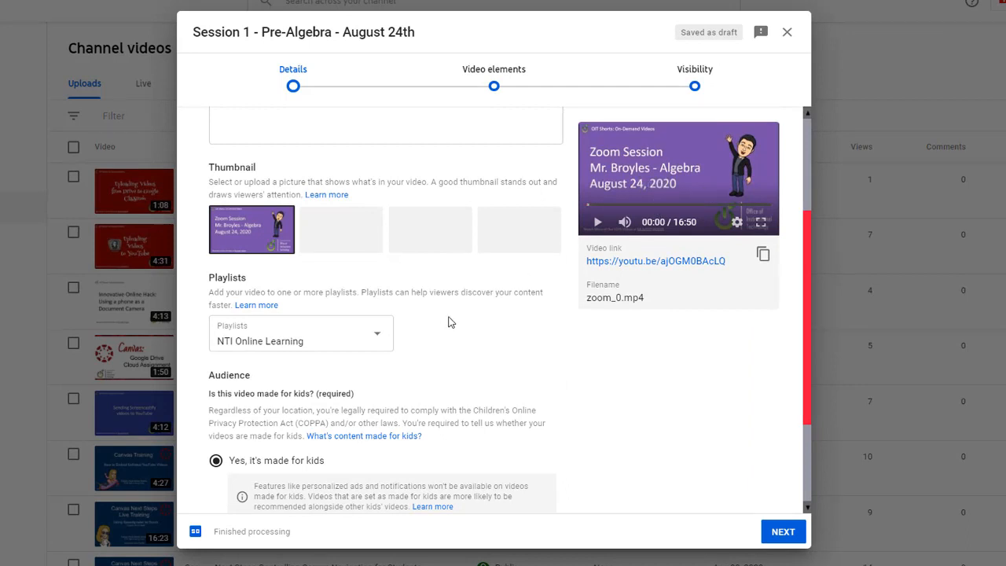
- Add the video to the OIT Shorts playlist in addition to NTI Online Learning
{"action": "left_click", "coordinate": [383, 339]}
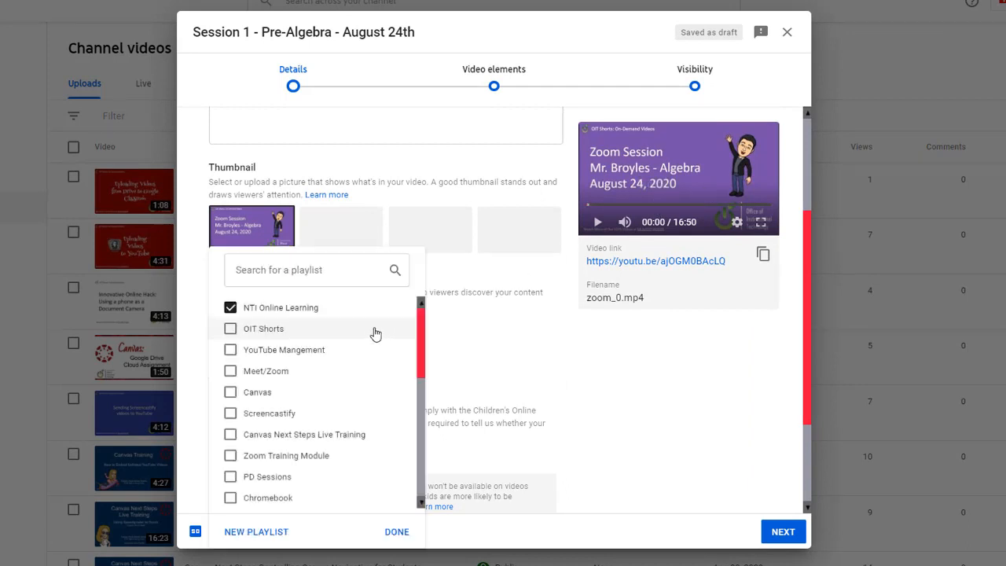
{"action": "left_click", "coordinate": [231, 328]}
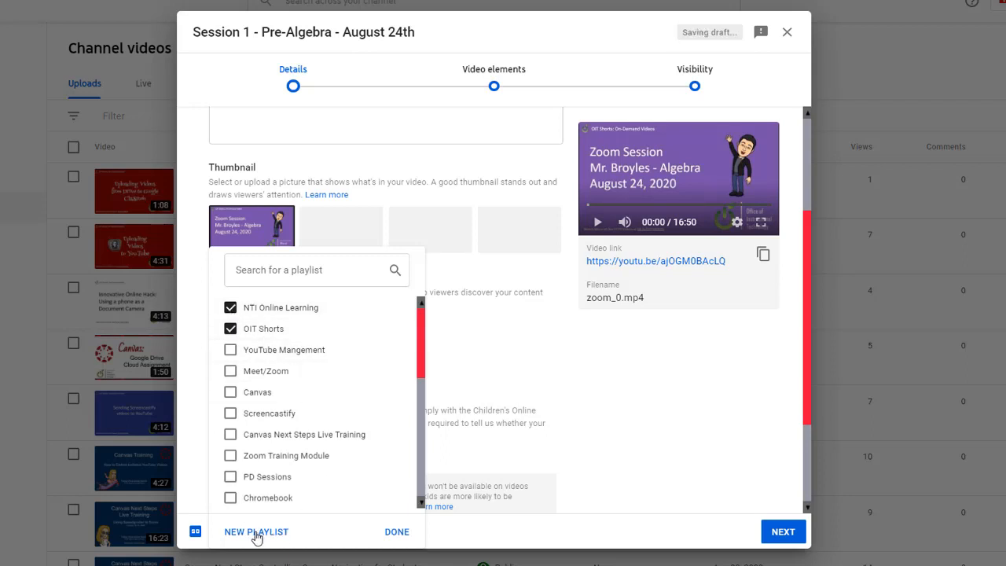
{"action": "left_click", "coordinate": [396, 532]}
- Proceed past the audience and video elements settings without adding anything, and set the video's visibility to Unlisted
{"action": "scroll", "coordinate": [354, 385], "scroll_direction": "down", "scroll_amount": 1}
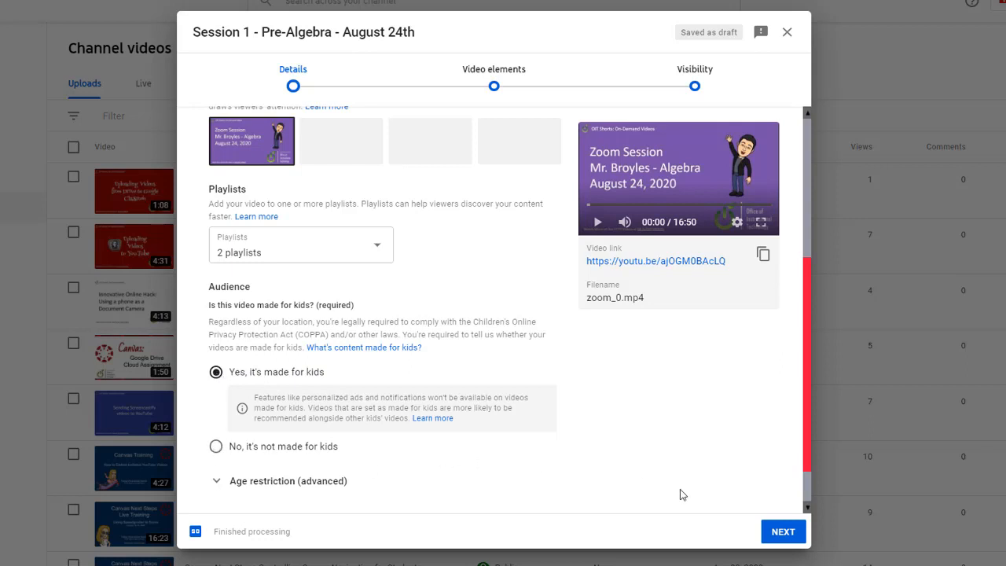
{"action": "left_click", "coordinate": [776, 533]}
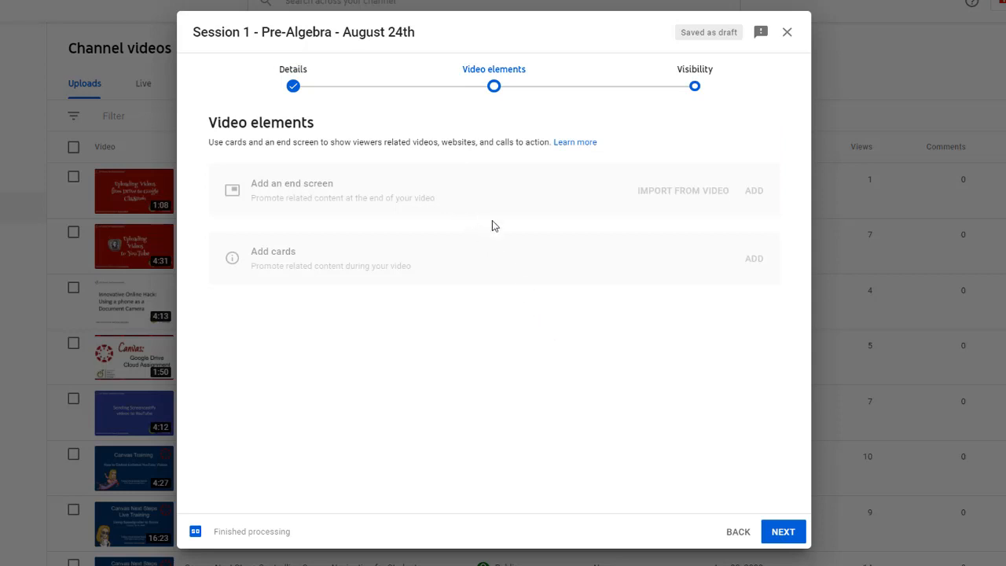
{"action": "left_click", "coordinate": [777, 530]}
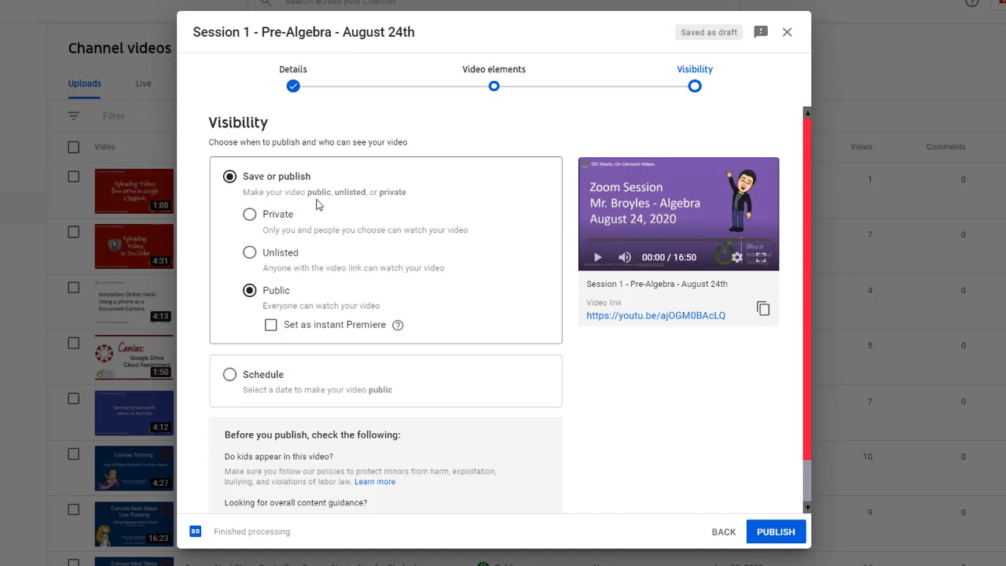
{"action": "left_click", "coordinate": [249, 253]}
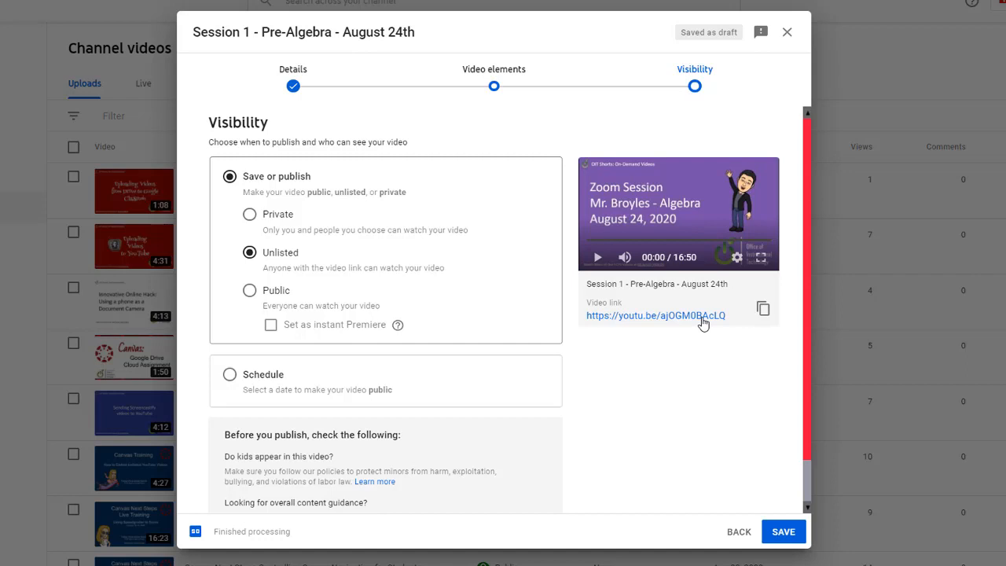
- Copy the video's share link and save the unlisted upload
{"action": "left_click", "coordinate": [762, 311]}
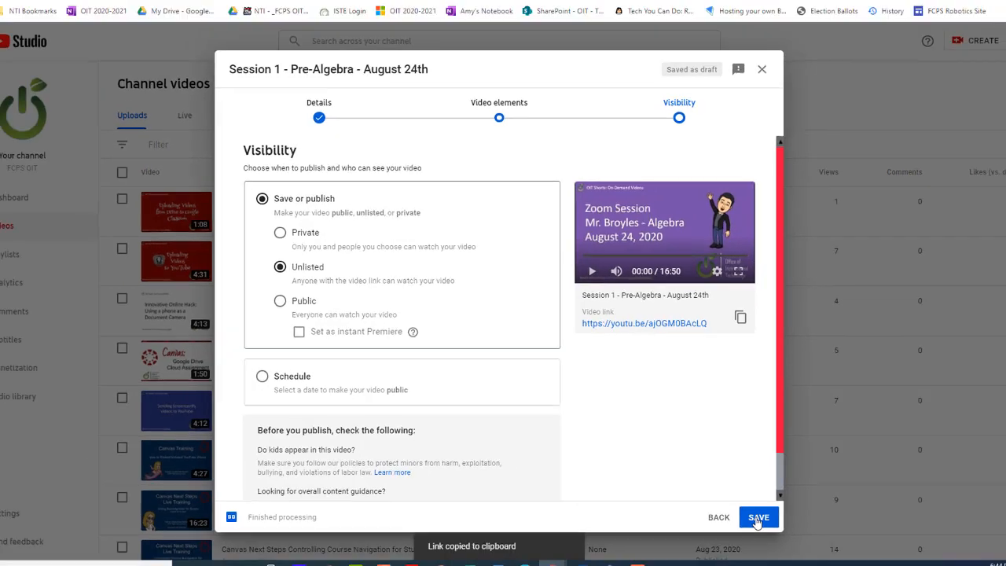
{"action": "left_click", "coordinate": [757, 518]}
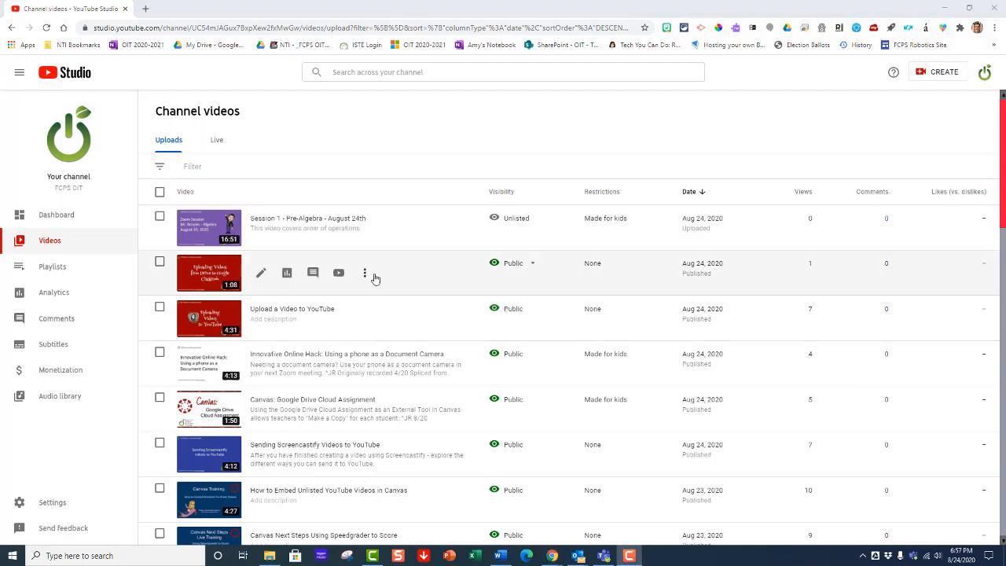
- Open Google Classroom in a new browser tab and go to the classwork of the 3rd Grade Class - BTW
{"action": "left_click", "coordinate": [146, 8]}
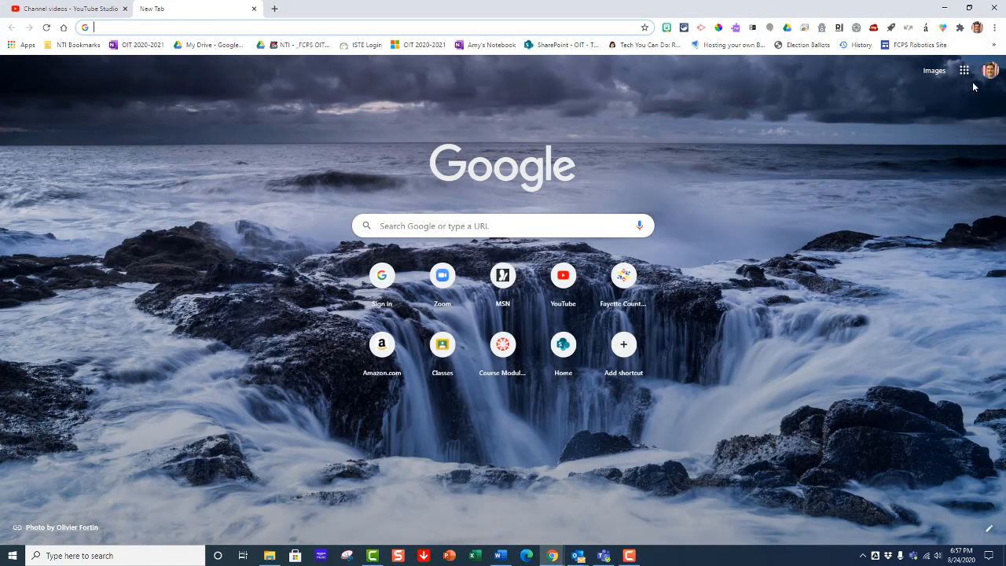
{"action": "left_click", "coordinate": [963, 71]}
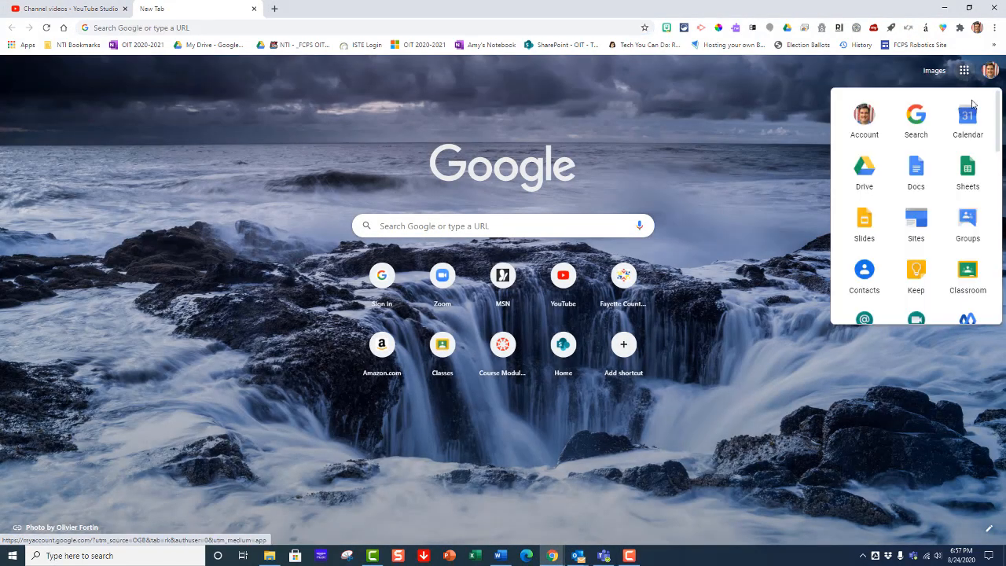
{"action": "left_click", "coordinate": [967, 272]}
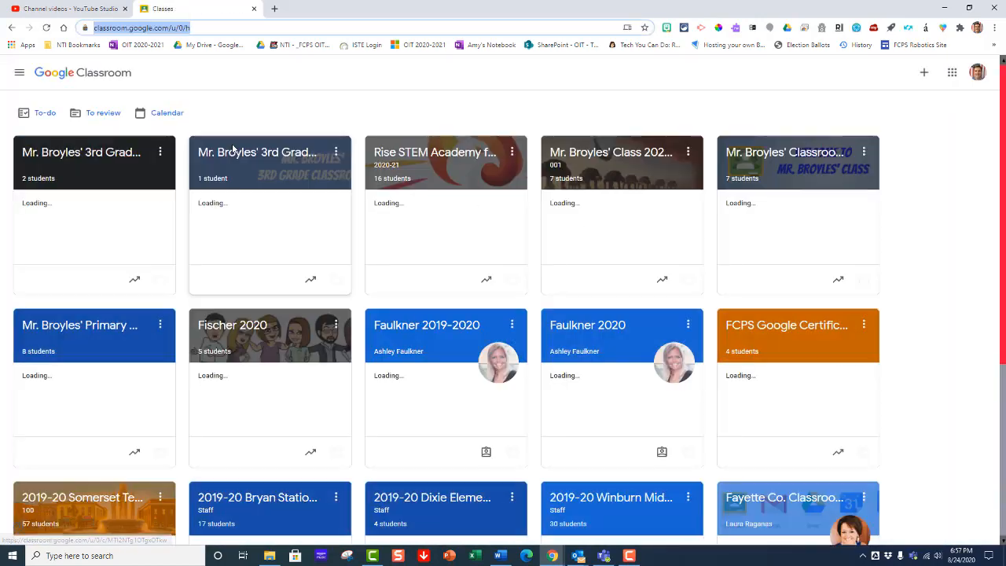
{"action": "left_click", "coordinate": [115, 154]}
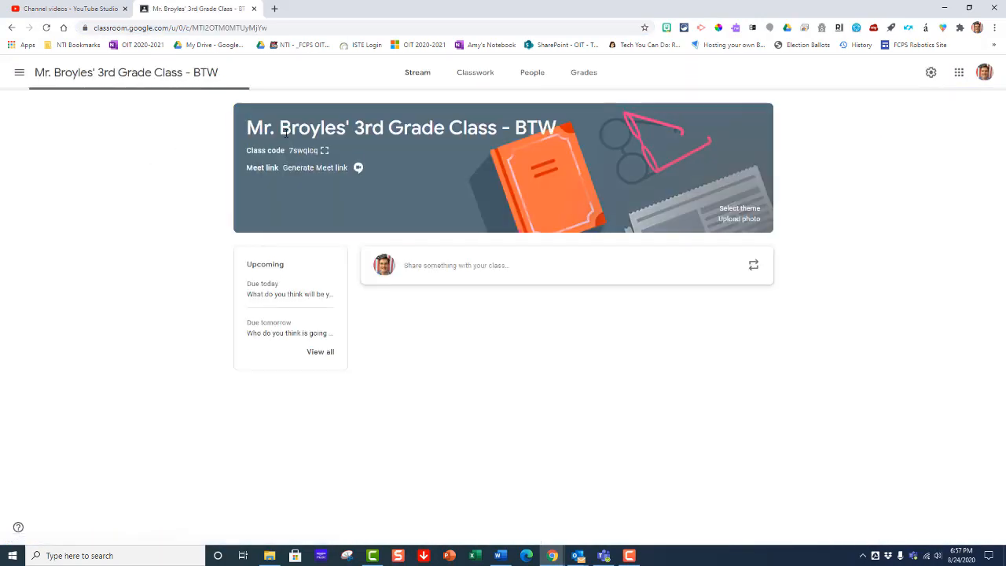
{"action": "left_click", "coordinate": [463, 75]}
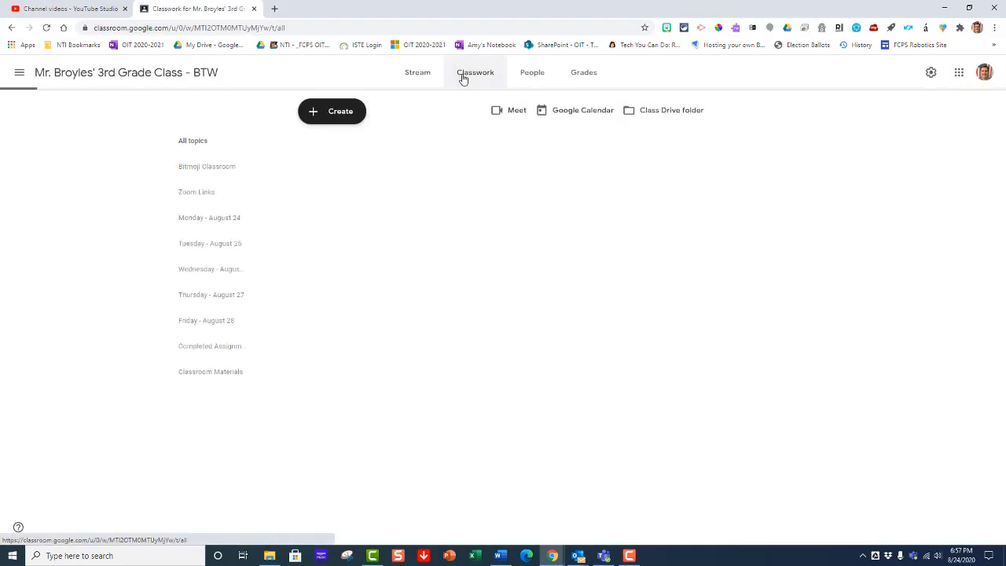
- Create a new assignment titled "Session 1 – Pre-Algebra – August 24"
{"action": "left_click", "coordinate": [334, 112]}
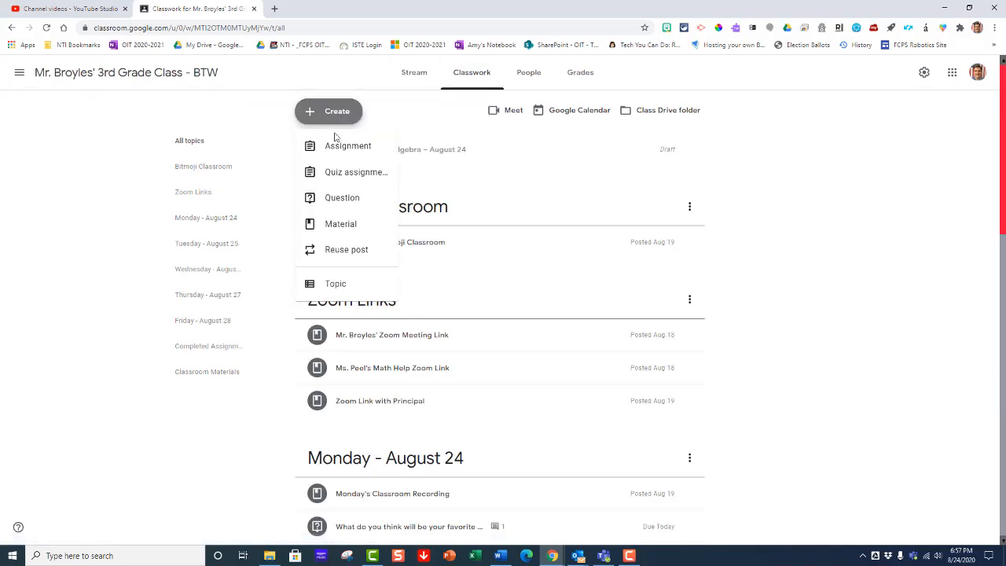
{"action": "left_click", "coordinate": [334, 148]}
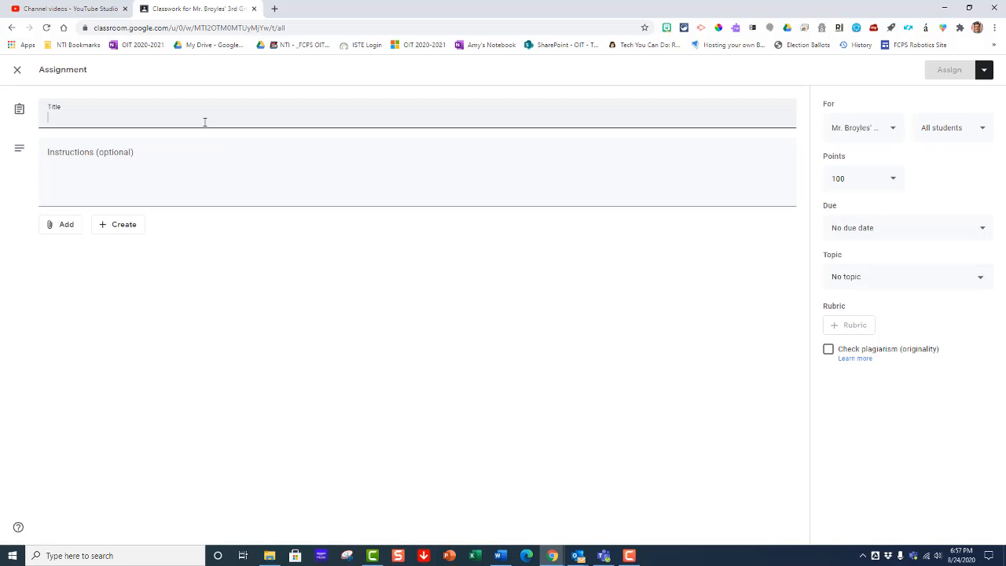
{"action": "key", "text": "ctrl+v"}
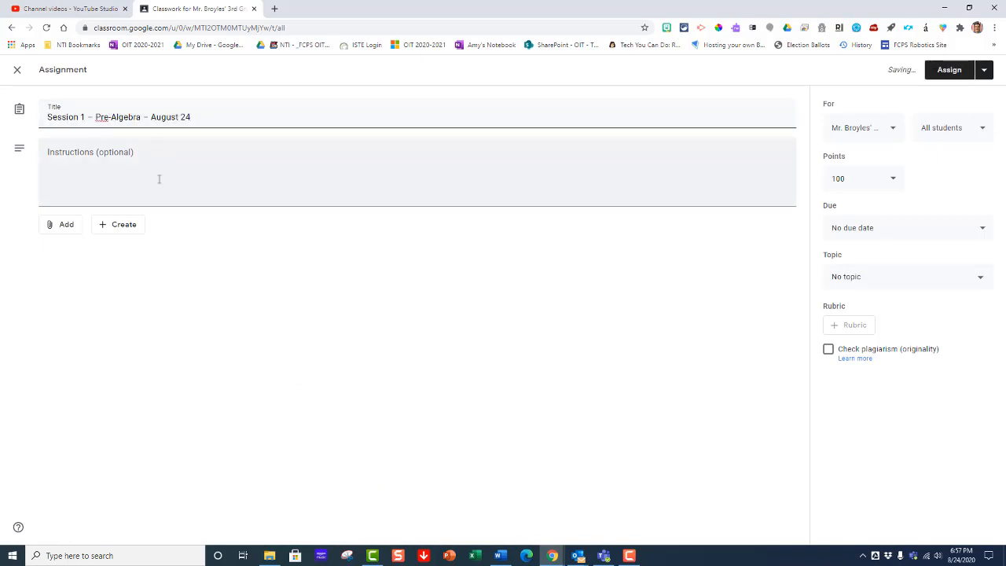
- Fill in the assignment's instructions with "Be sure to watch this video if you could not join us for the Zoom Session."
{"action": "left_click", "coordinate": [146, 180]}
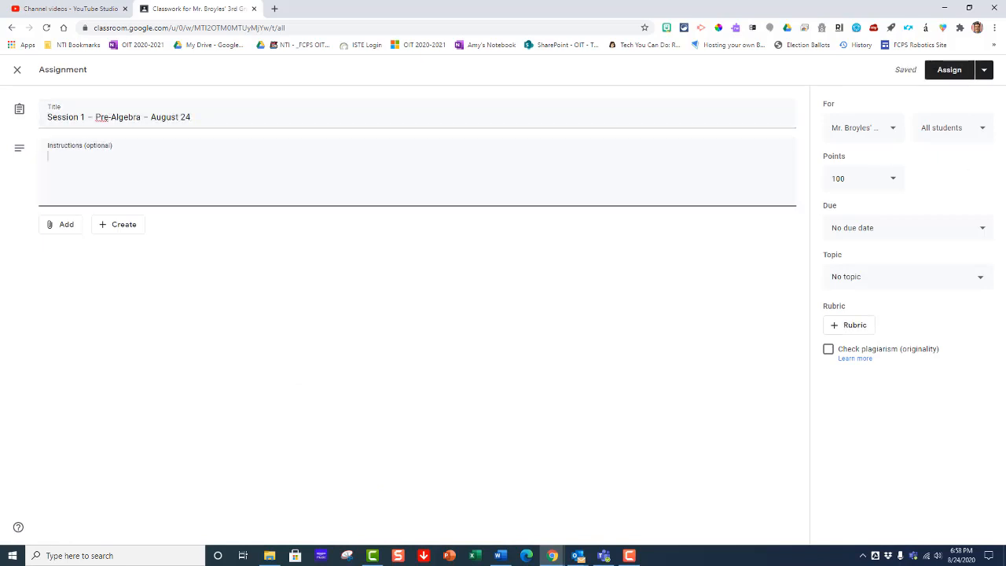
{"action": "key", "text": "alt+Tab"}
{"action": "key", "text": "alt+Tab"}
{"action": "key", "text": "ctrl+v"}
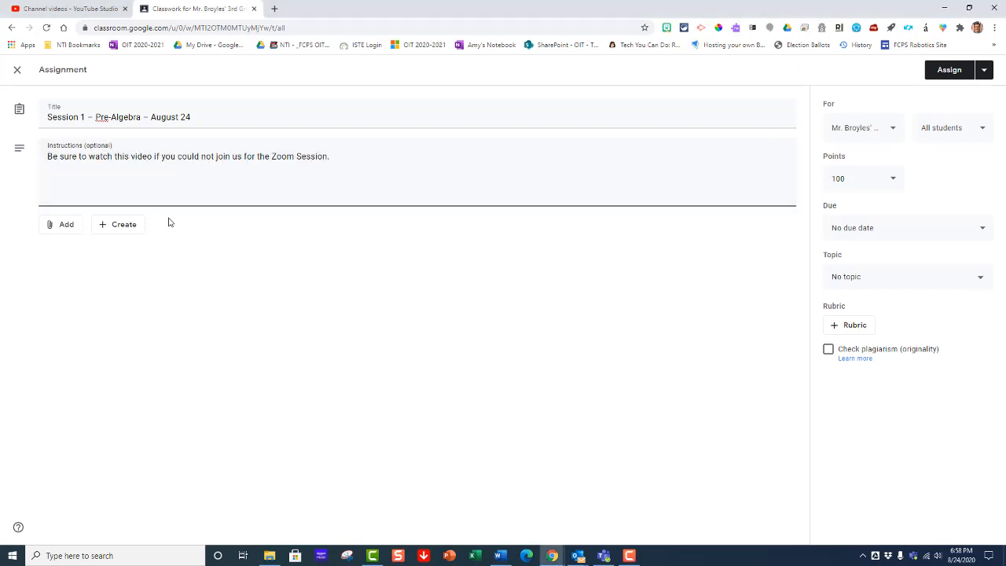
- Attach the uploaded YouTube video to the assignment using its copied share link
{"action": "left_click", "coordinate": [69, 227]}
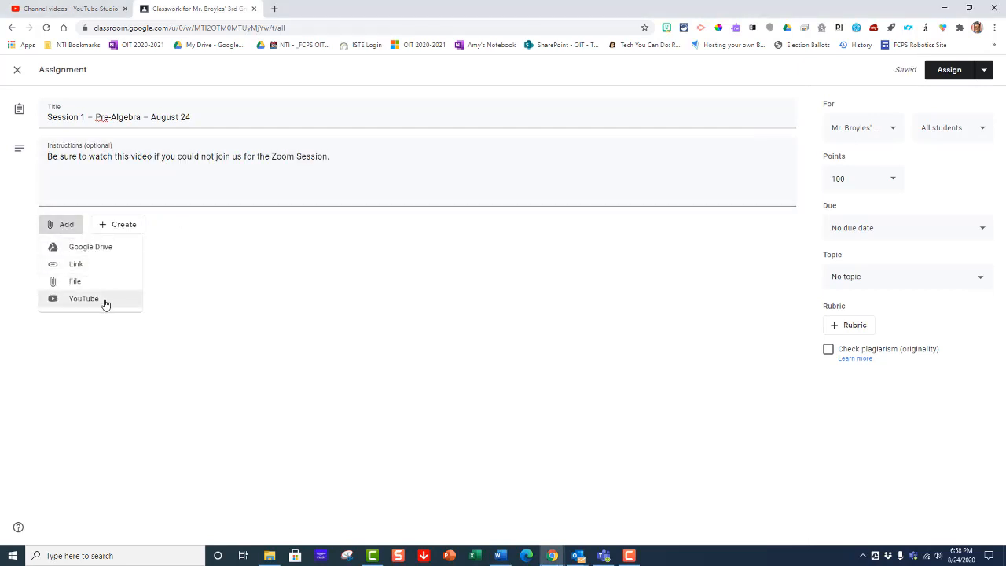
{"action": "left_click", "coordinate": [105, 300]}
{"action": "left_click", "coordinate": [306, 168]}
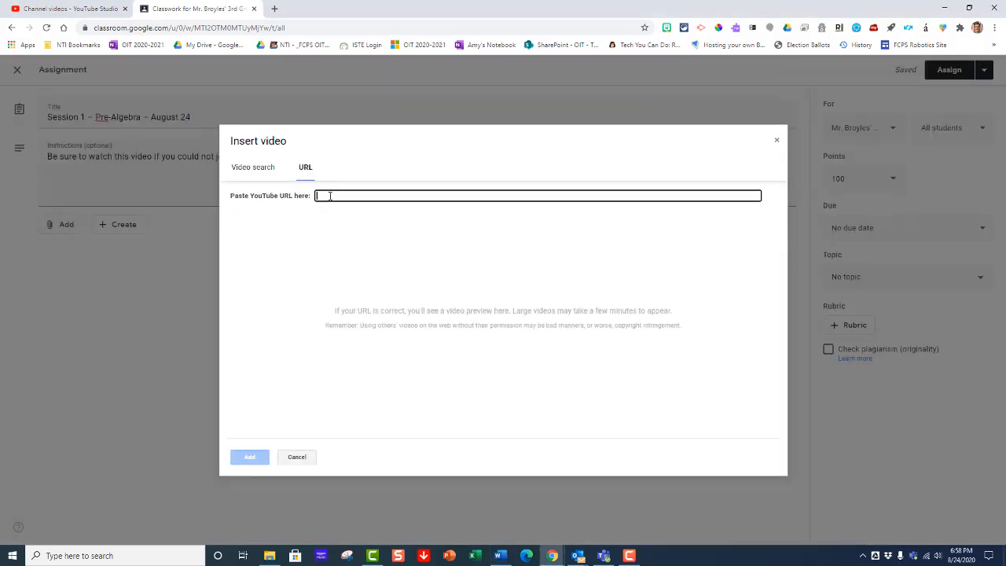
{"action": "key", "text": "ctrl+v"}
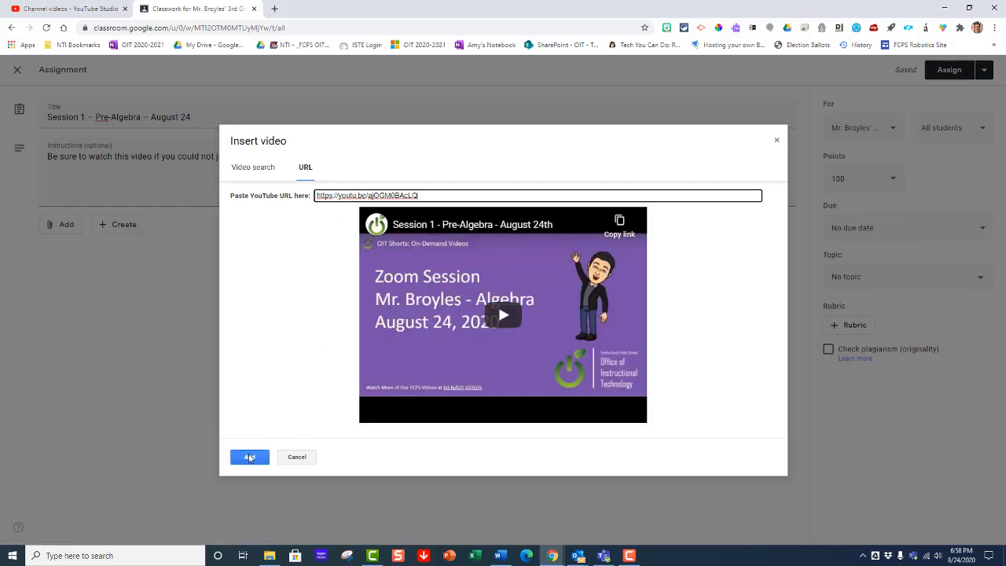
{"action": "left_click", "coordinate": [250, 456]}
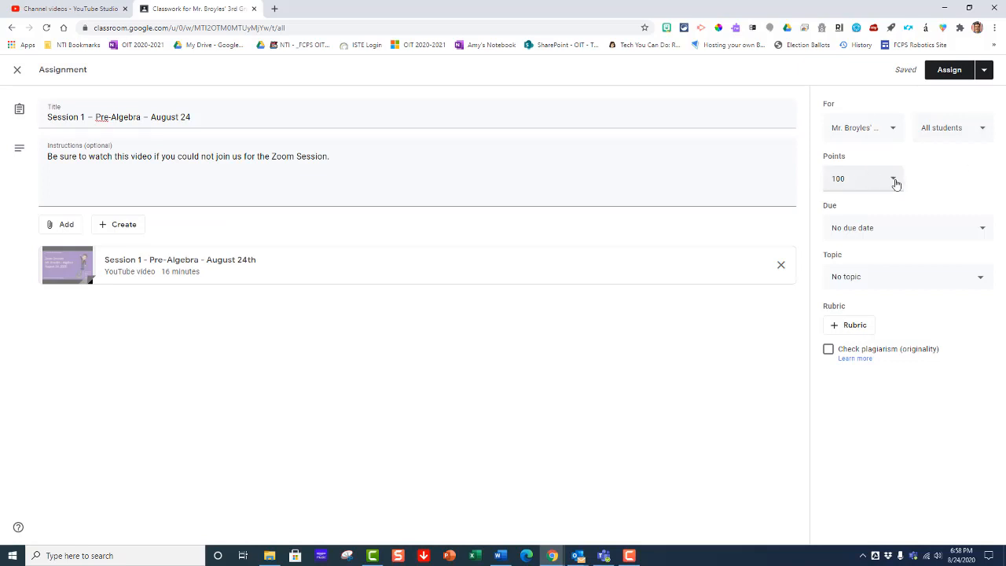
- Make the assignment ungraded, file it under the Monday - August 24 topic, and assign it to all students
{"action": "left_click", "coordinate": [894, 180]}
{"action": "left_click", "coordinate": [858, 206]}
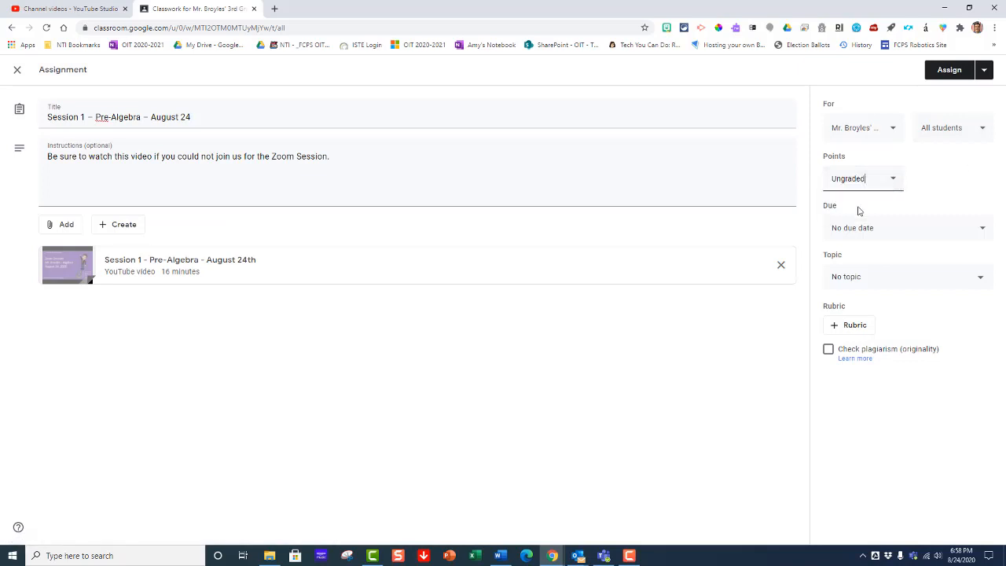
{"action": "left_click", "coordinate": [980, 279]}
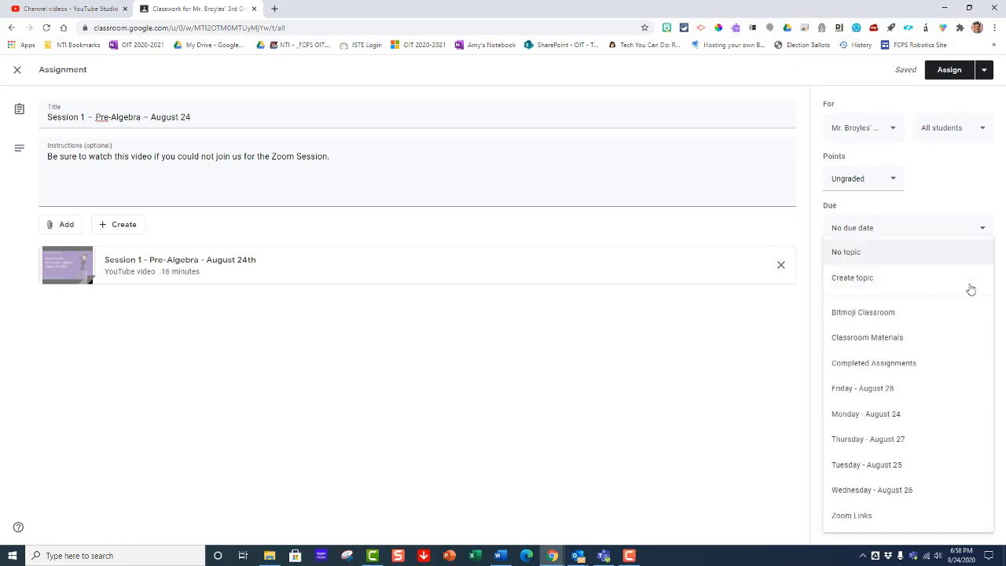
{"action": "left_click", "coordinate": [873, 421]}
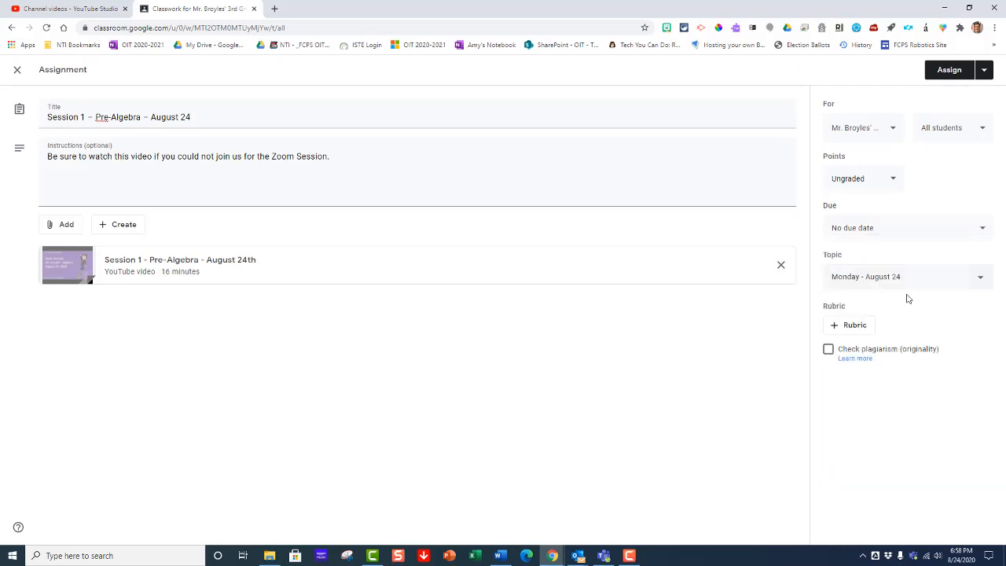
{"action": "left_click", "coordinate": [949, 70]}
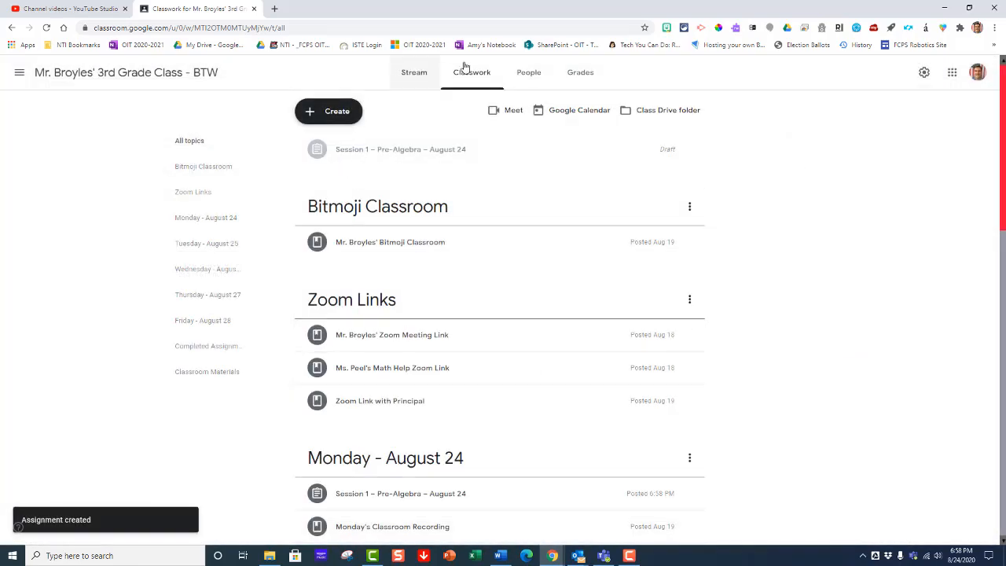
- Expand the posted Session 1 – Pre-Algebra assignment under Monday - August 24 to review its instructions and attached video
{"action": "scroll", "coordinate": [479, 235], "scroll_direction": "down", "scroll_amount": 1}
{"action": "scroll", "coordinate": [482, 239], "scroll_direction": "down", "scroll_amount": 2}
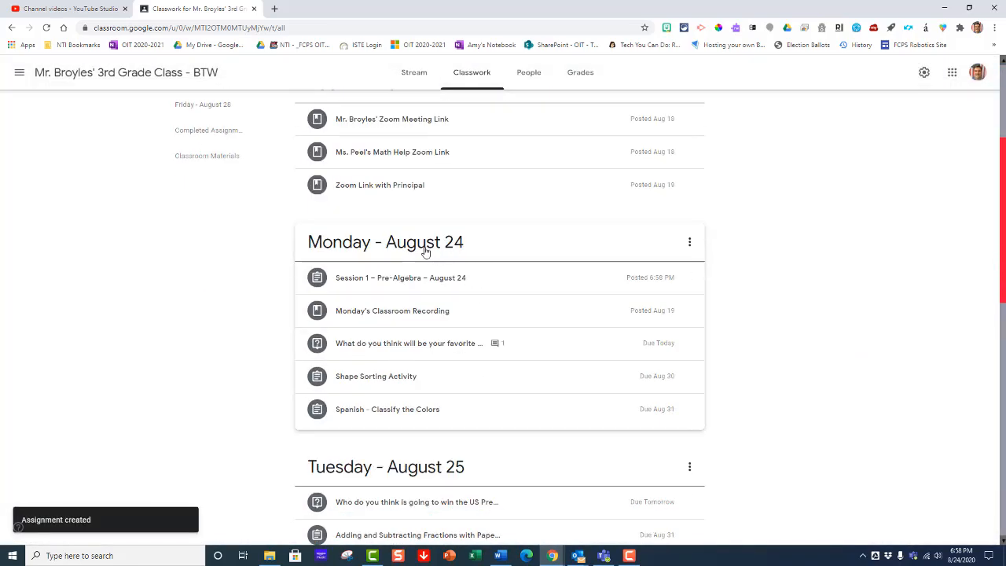
{"action": "left_click", "coordinate": [393, 283]}
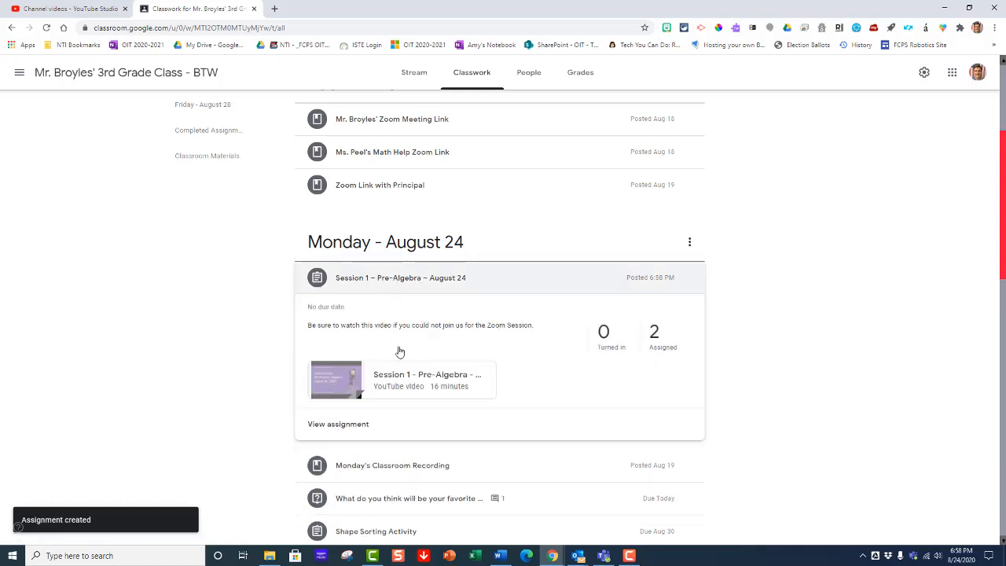